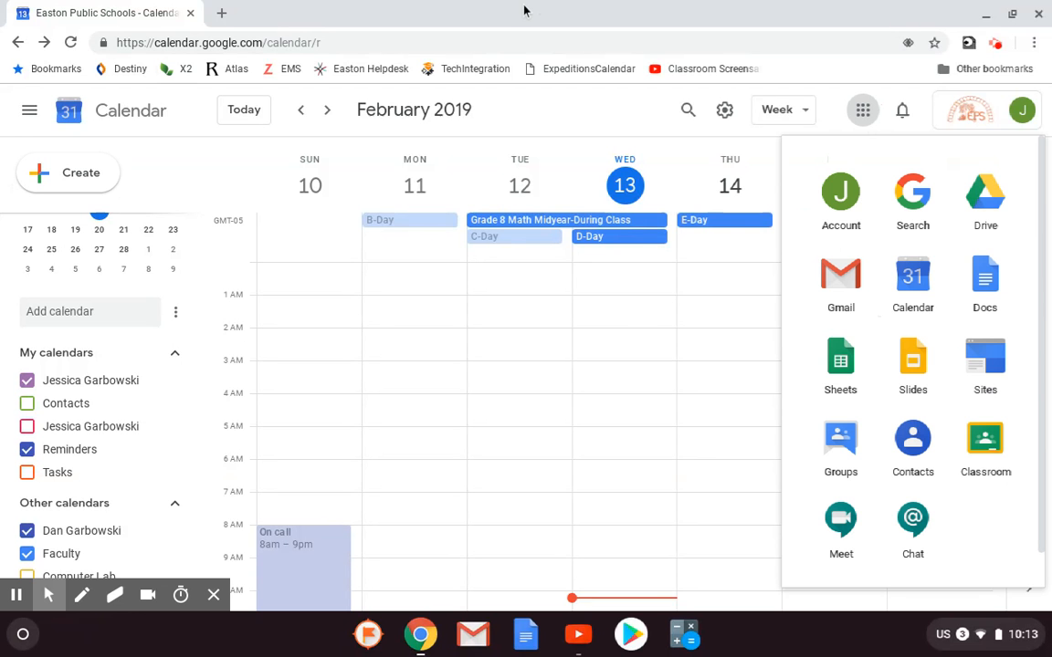
click(863, 110)
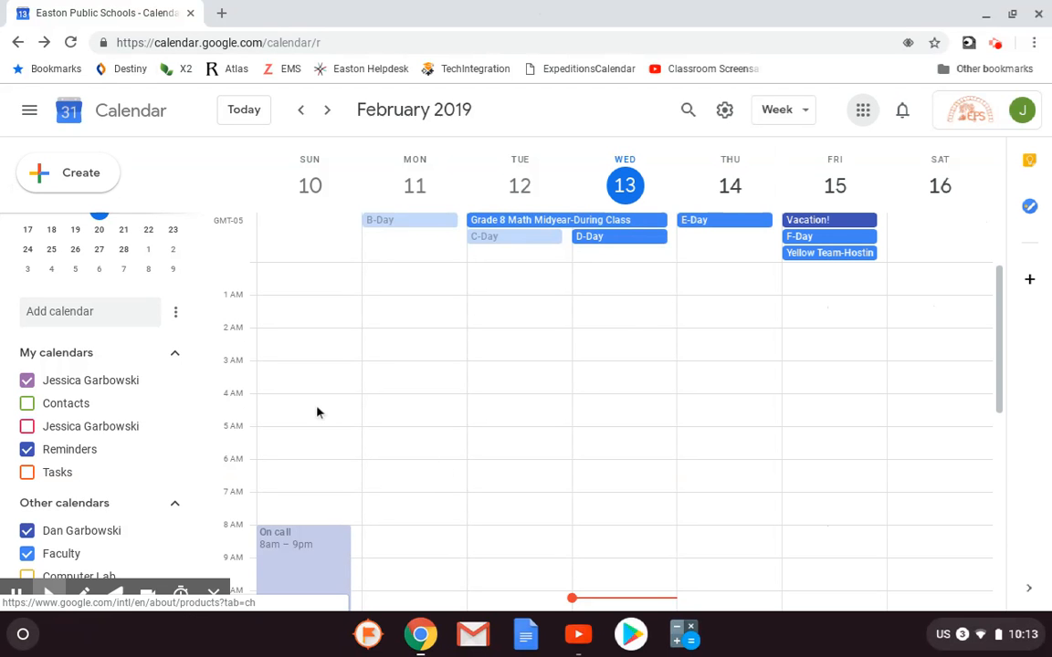
scroll(591, 436, down, 3)
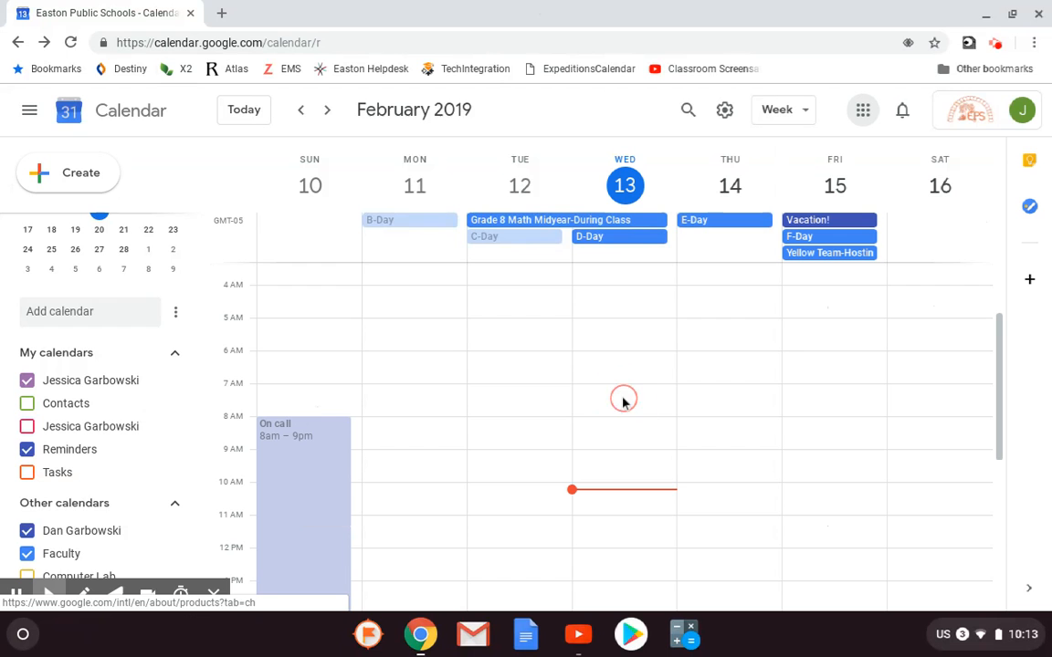
click(624, 402)
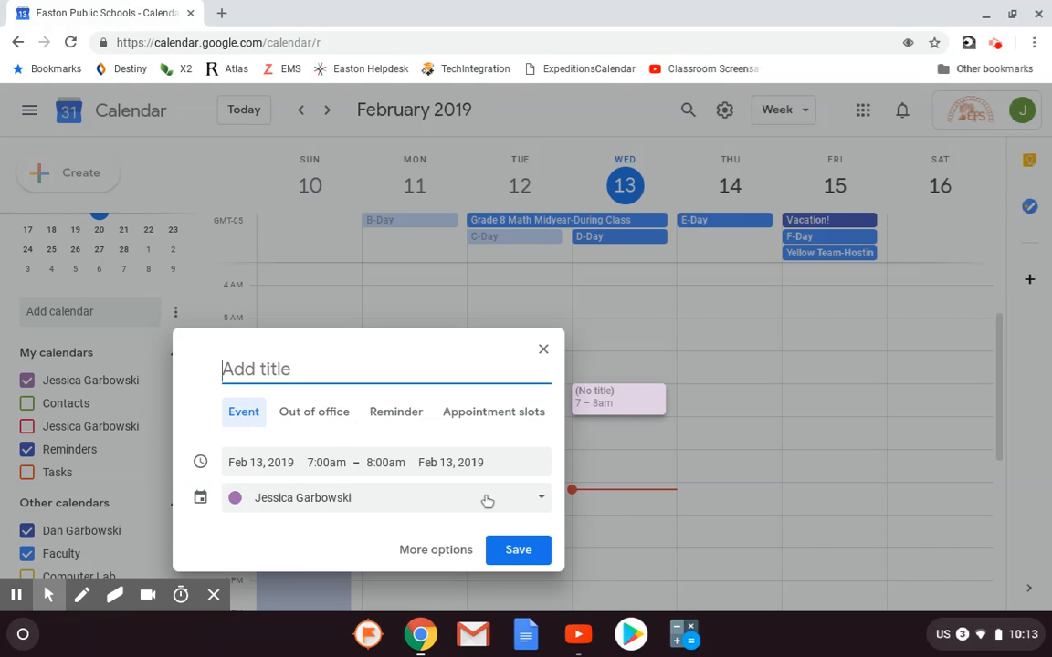
click(542, 356)
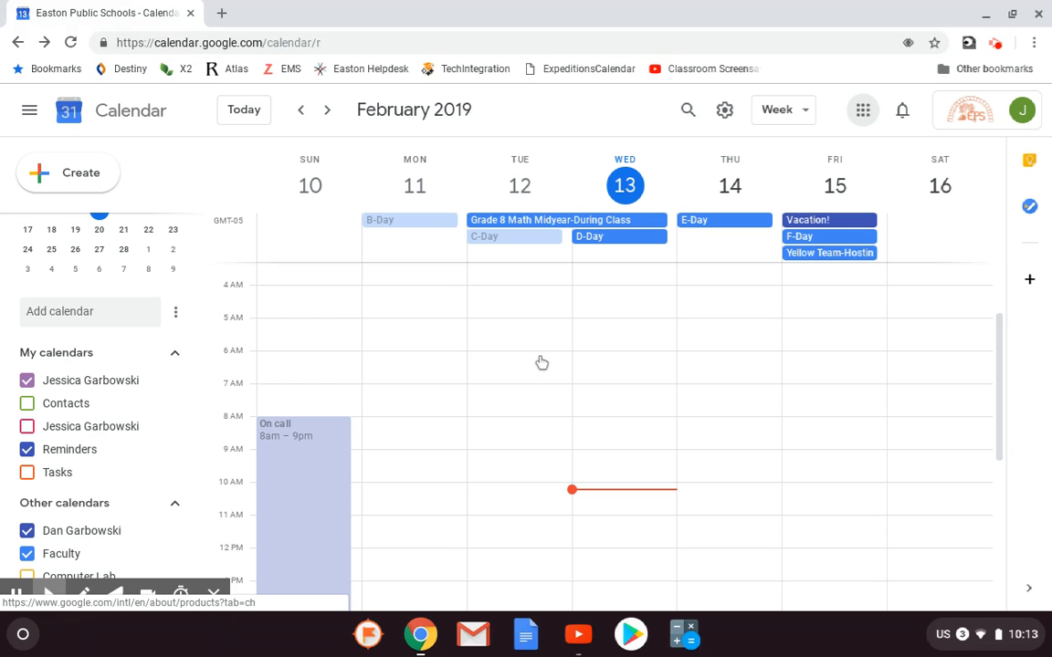
- Create a new event titled Meeting and open its full editing options
click(77, 172)
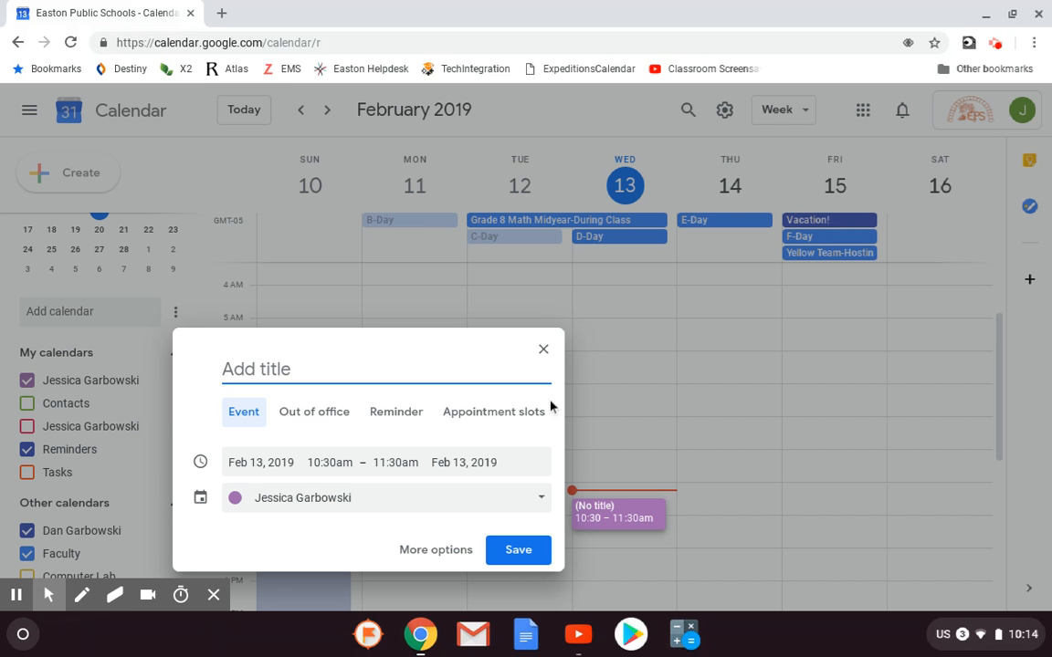
text(Meeting)
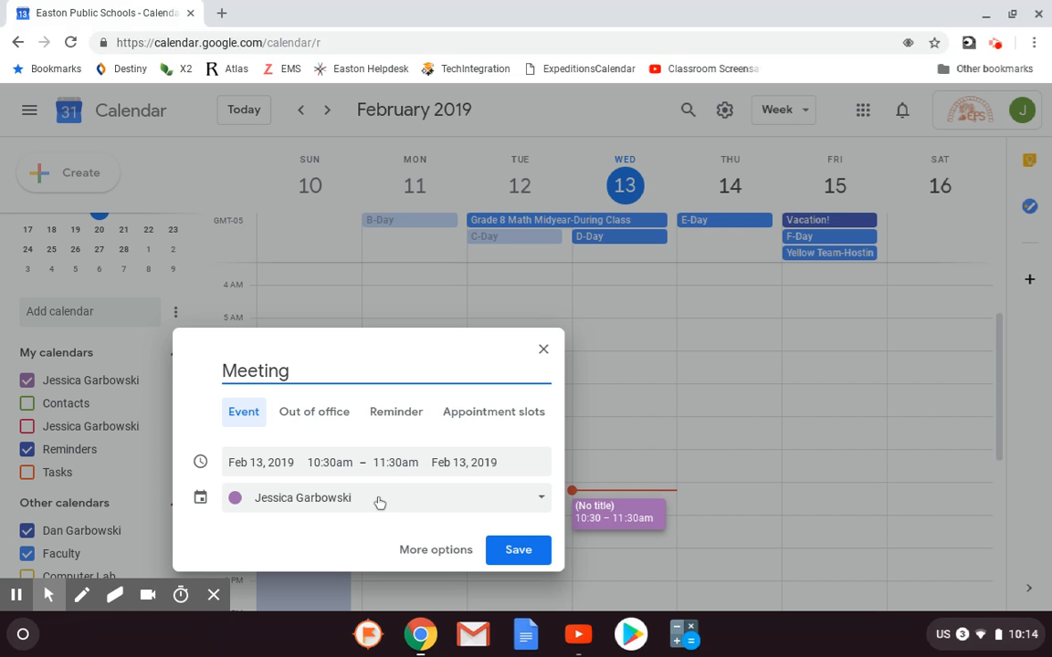
click(428, 555)
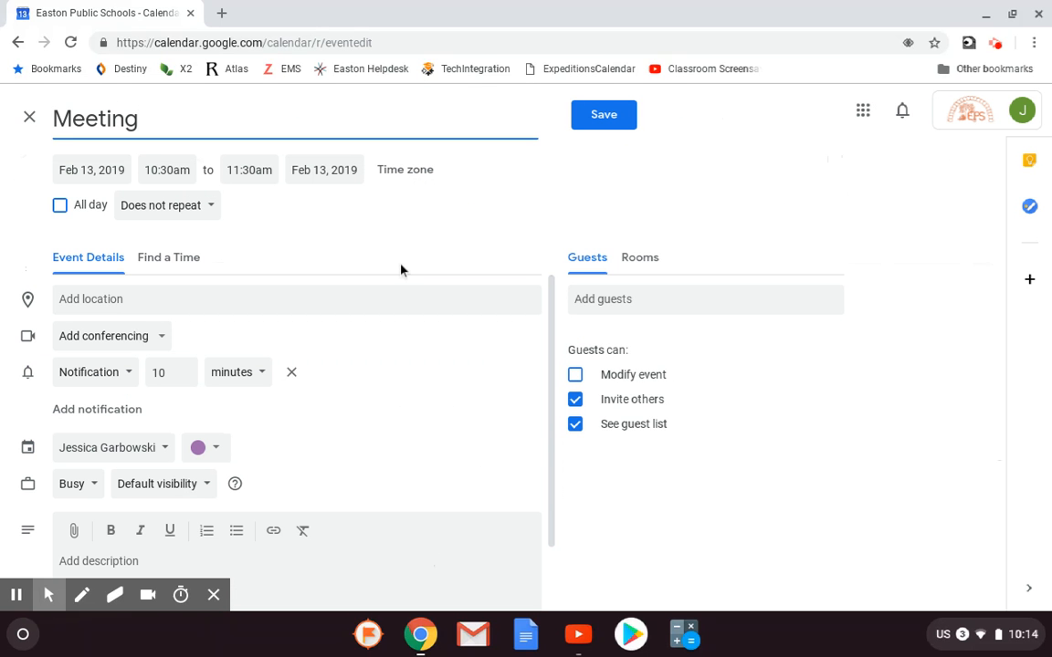
- Examine the Meeting event's start time choices, repeat options, notification, visibility and description settings
click(158, 178)
click(159, 179)
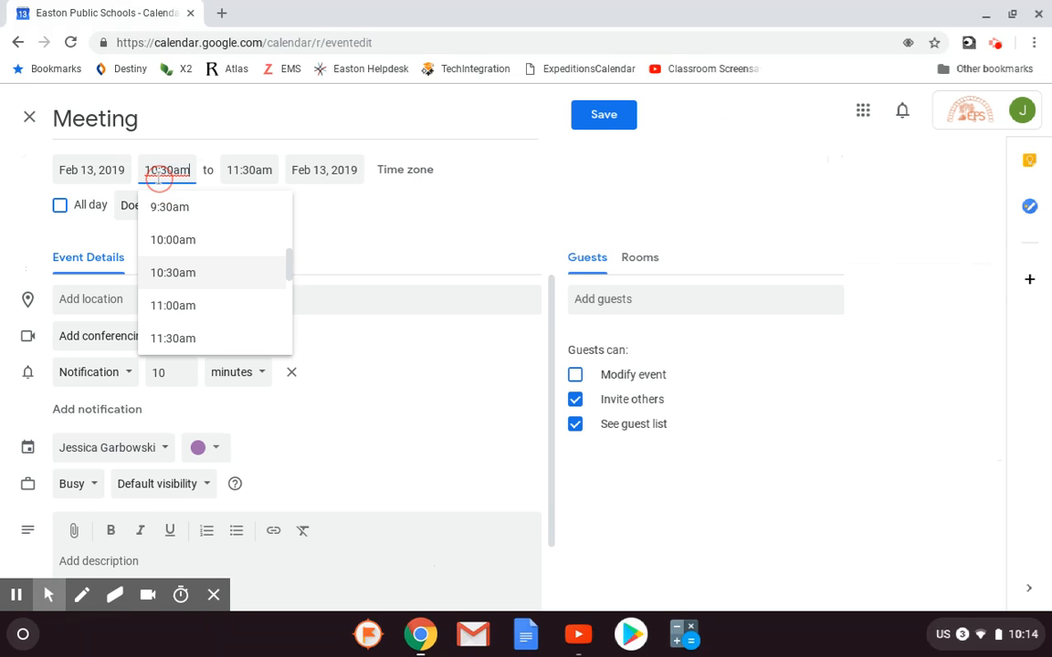
click(62, 233)
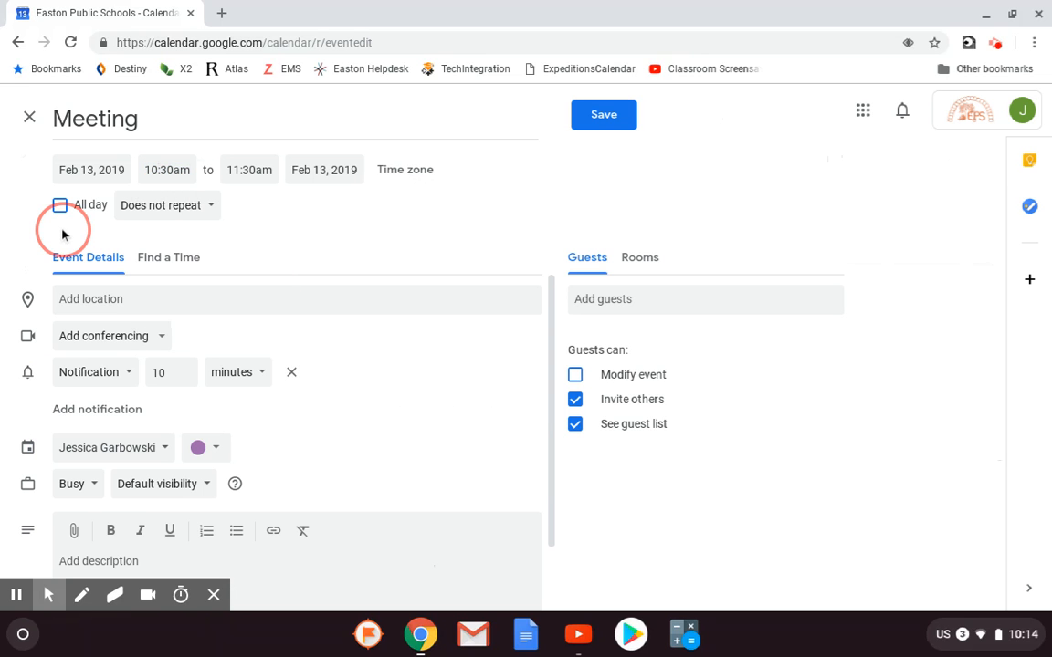
click(146, 216)
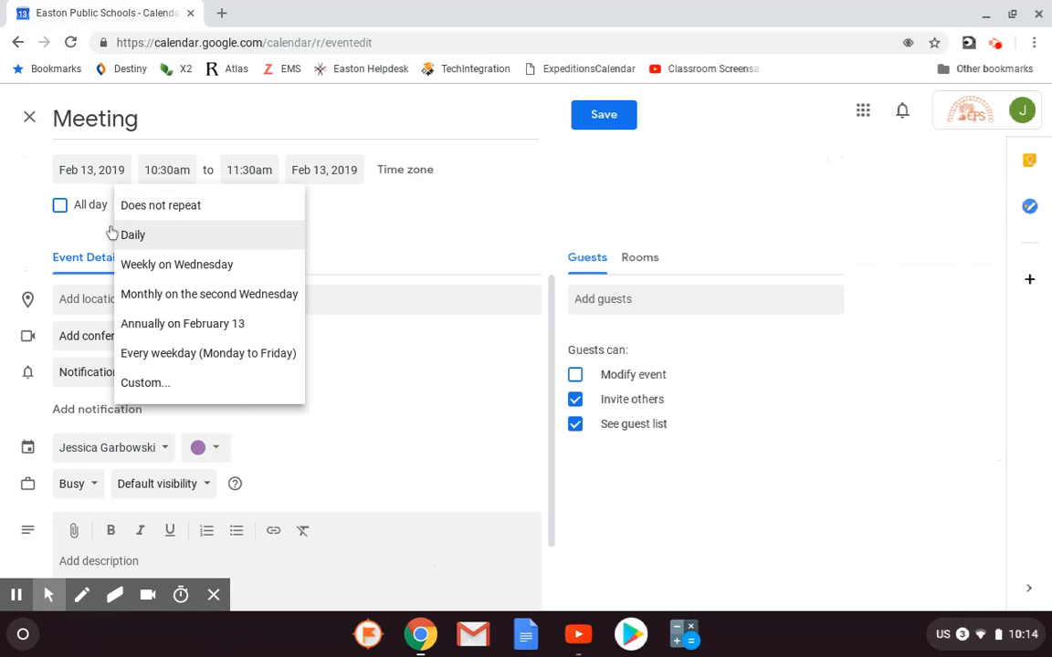
click(68, 237)
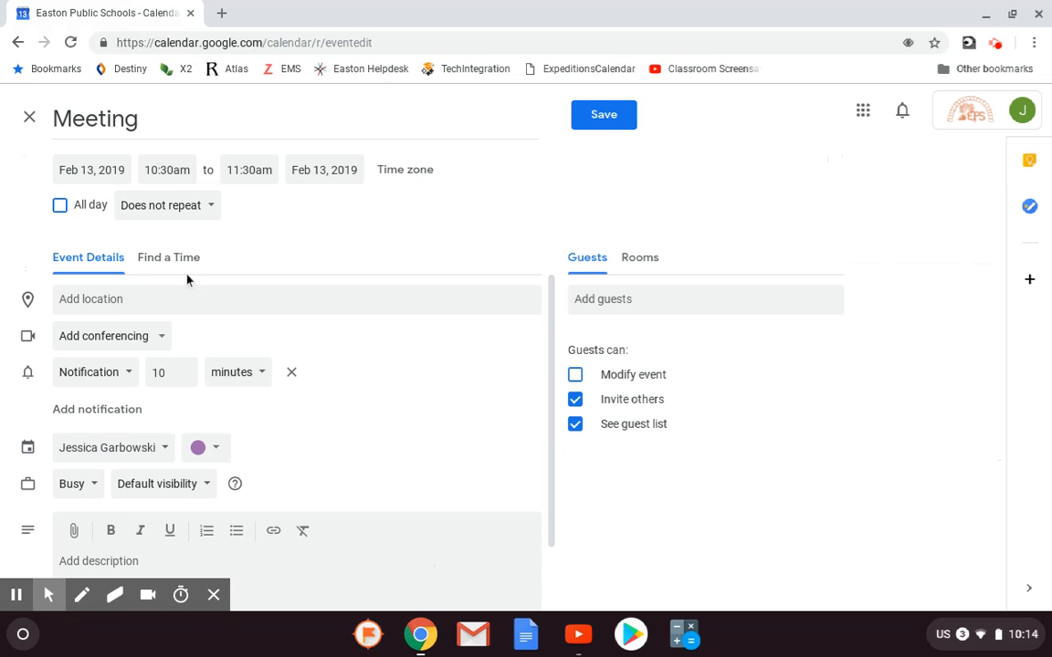
scroll(159, 299, down, 2)
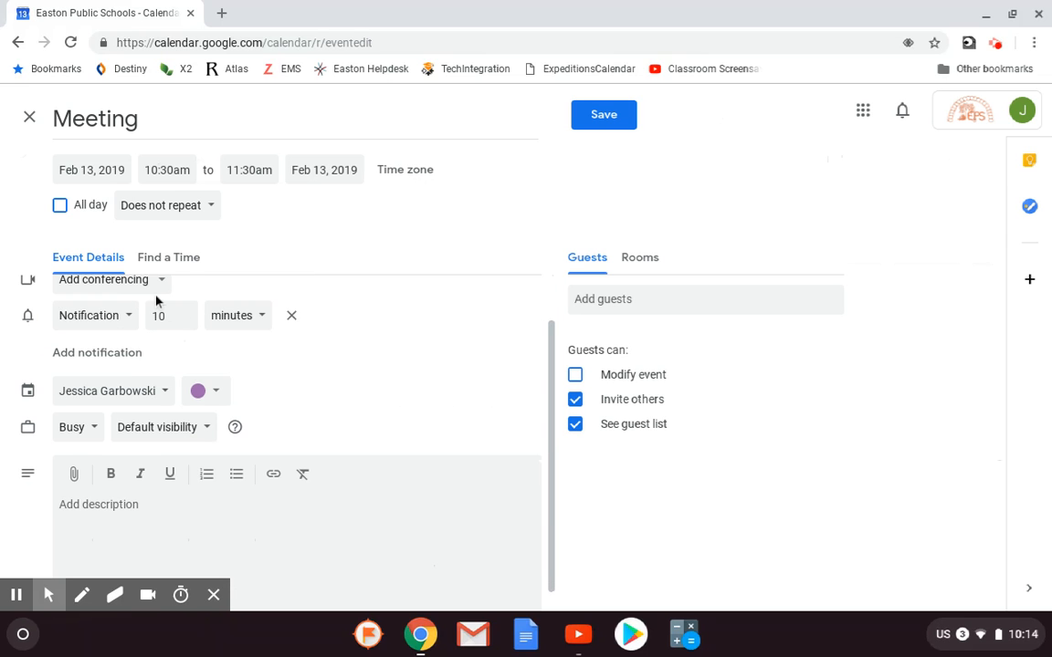
scroll(153, 296, up, 1)
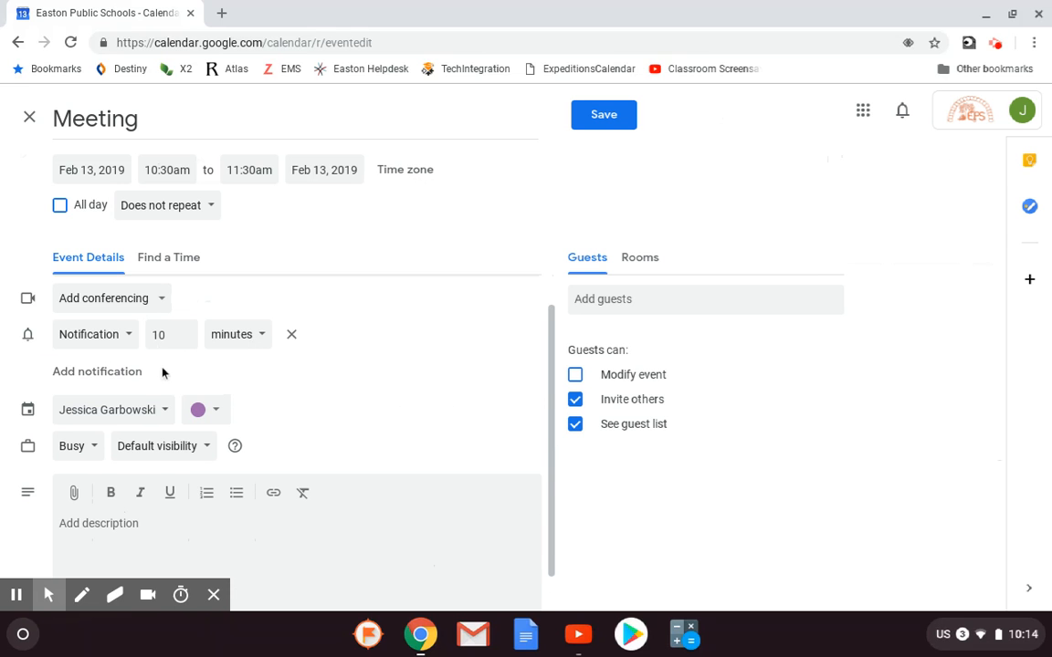
scroll(162, 370, down, 2)
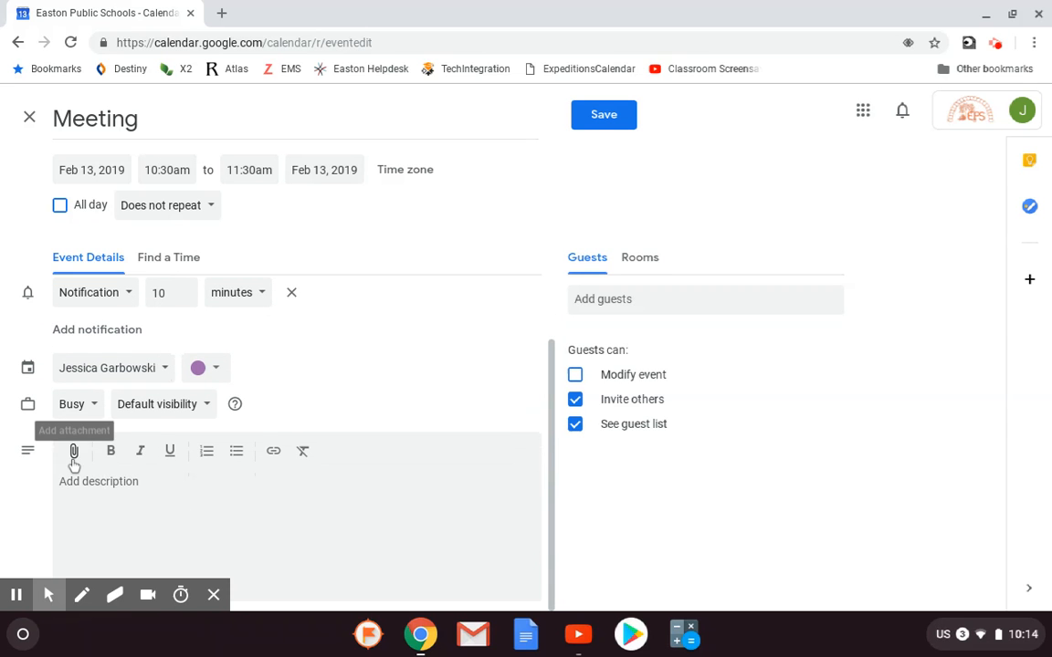
scroll(341, 527, up, 3)
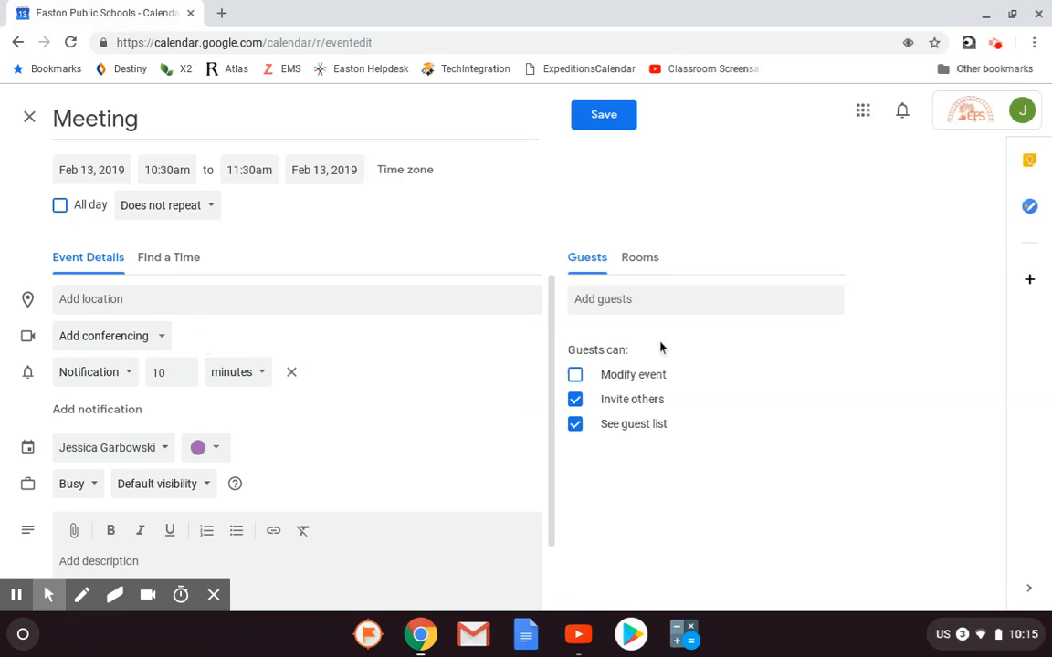
- Add the first suggested contact as a guest and save the Meeting event without sending invitation emails
click(645, 304)
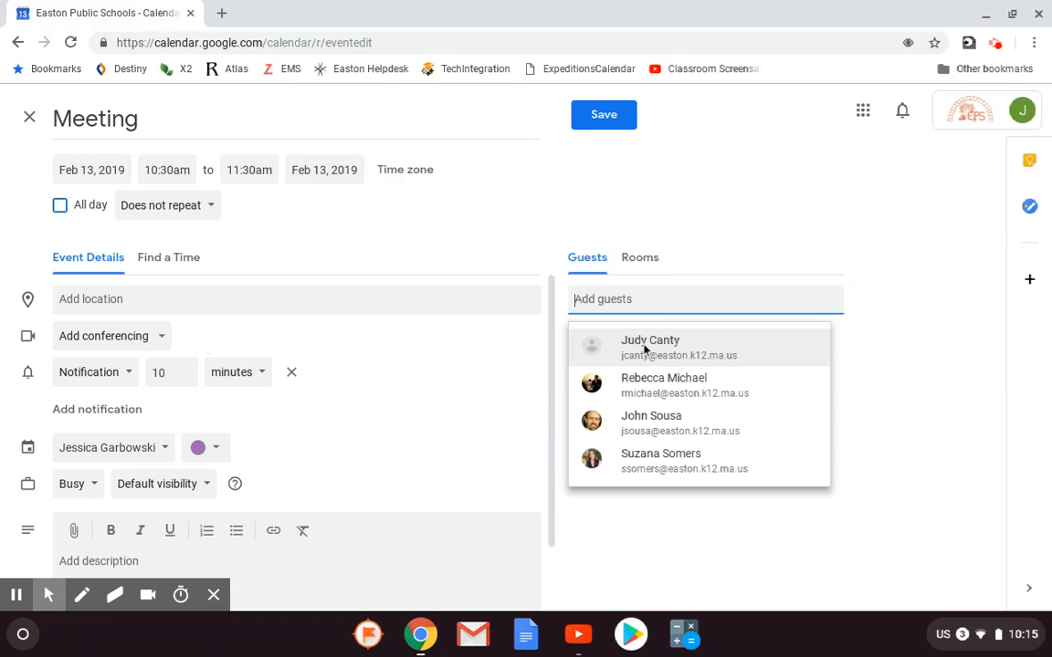
click(644, 349)
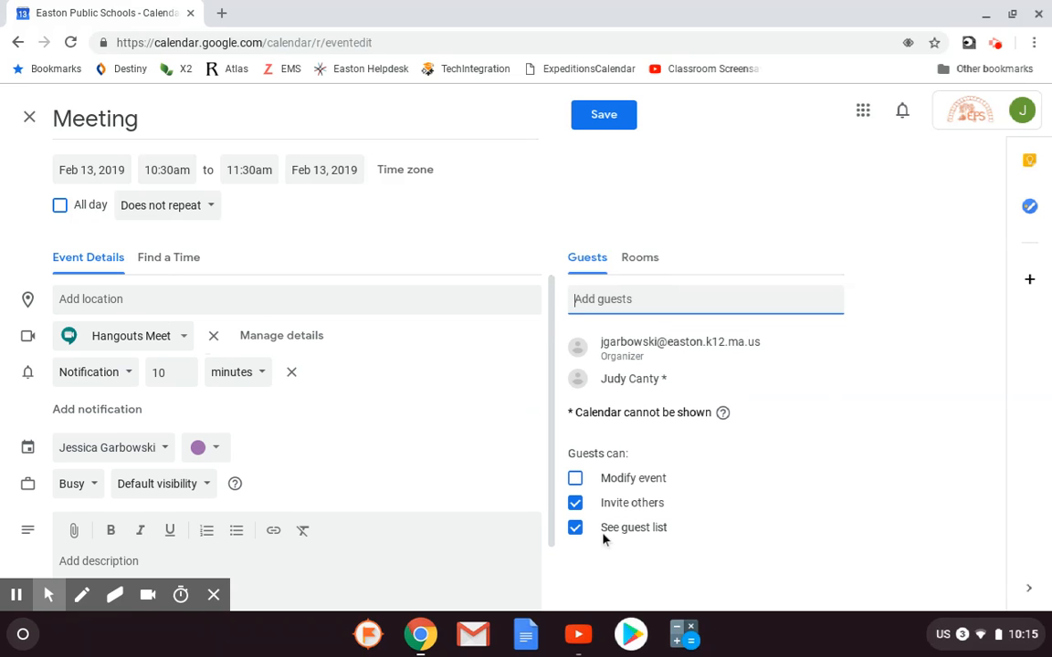
click(103, 345)
click(127, 344)
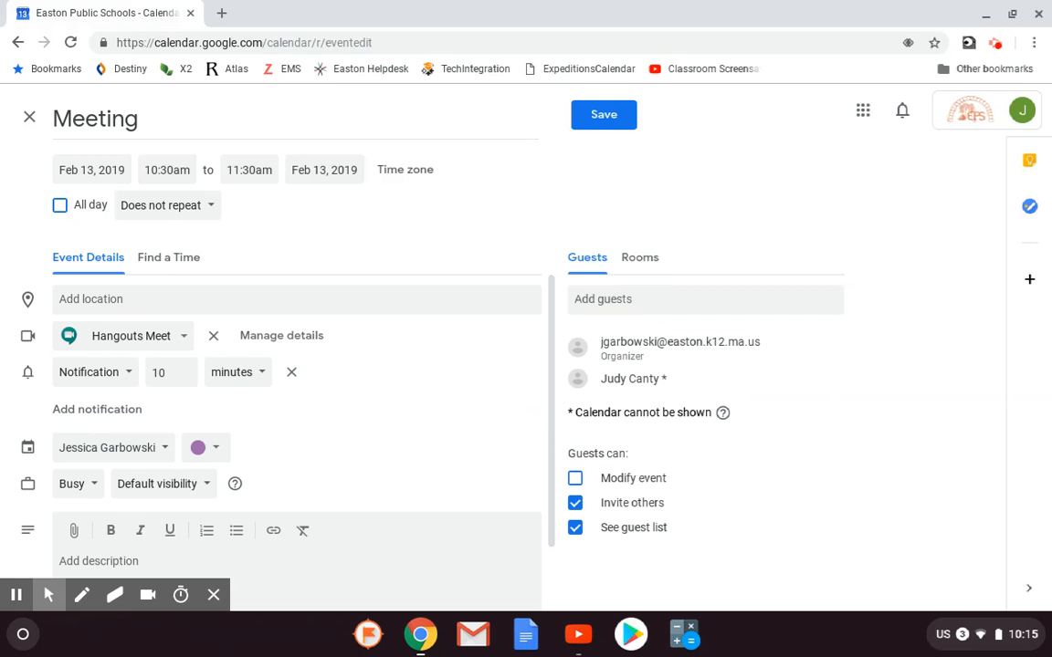
click(577, 121)
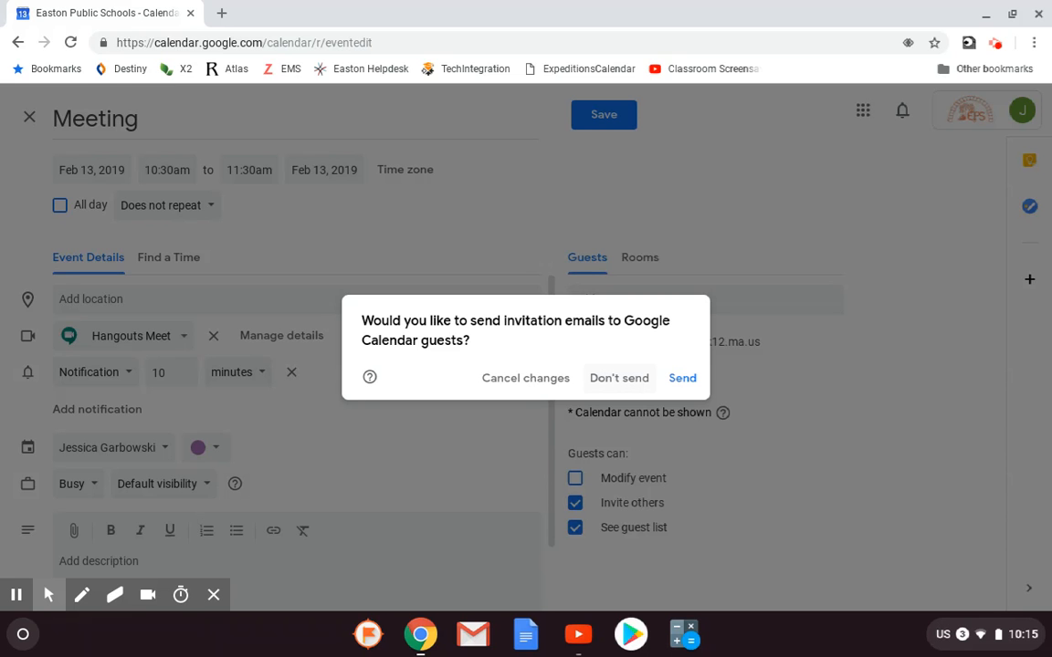
click(634, 380)
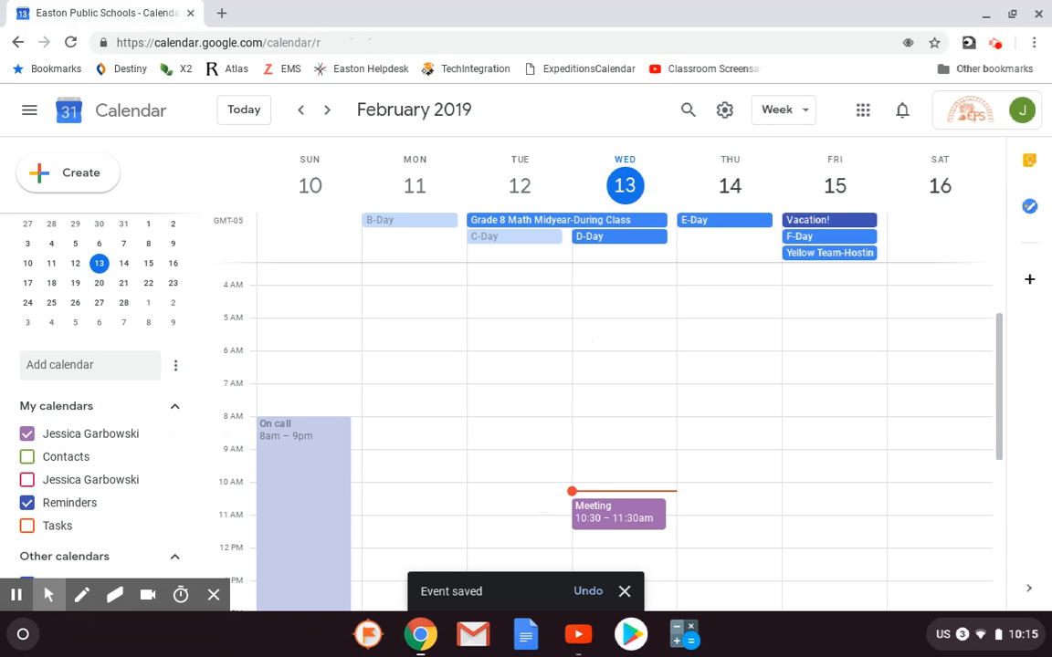
- View the details of the saved Meeting event on Wednesday, February 13, and close them
scroll(624, 437, down, 1)
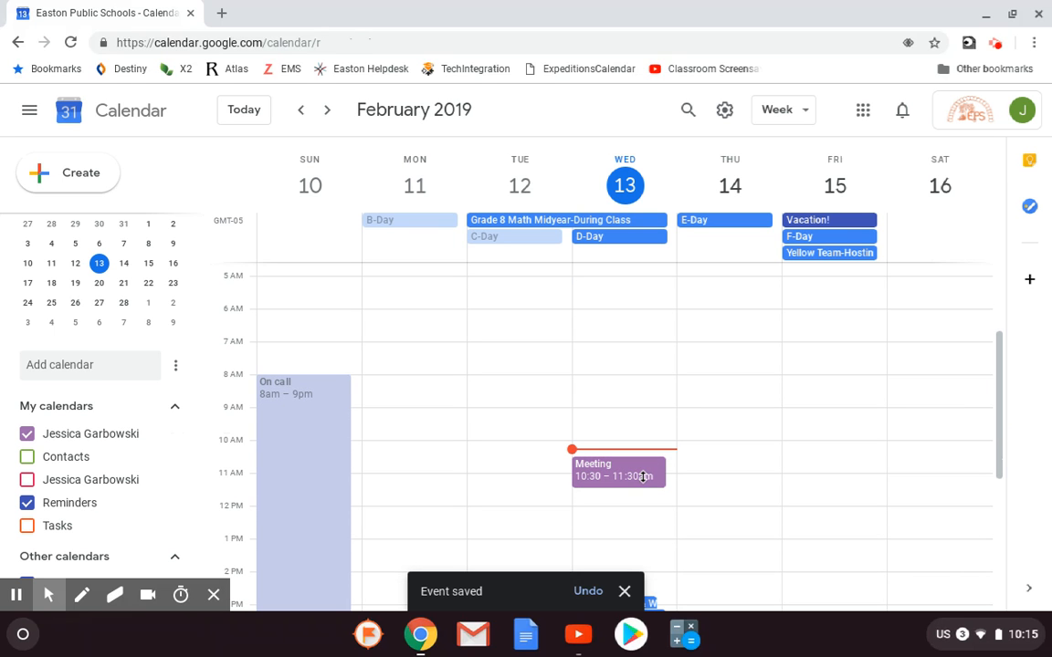
click(602, 474)
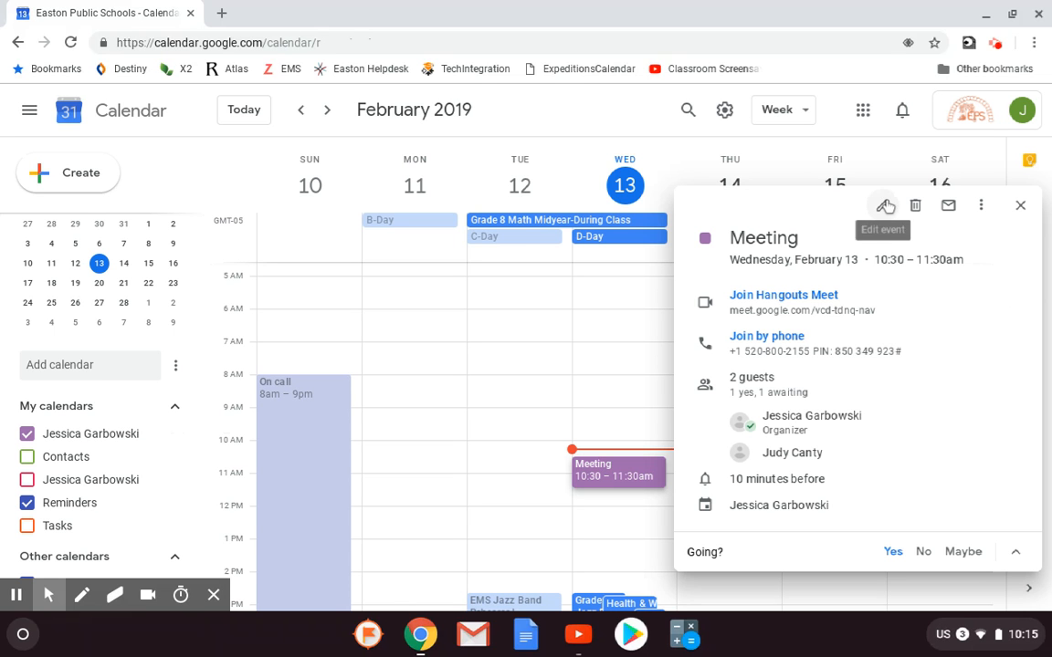
click(1021, 207)
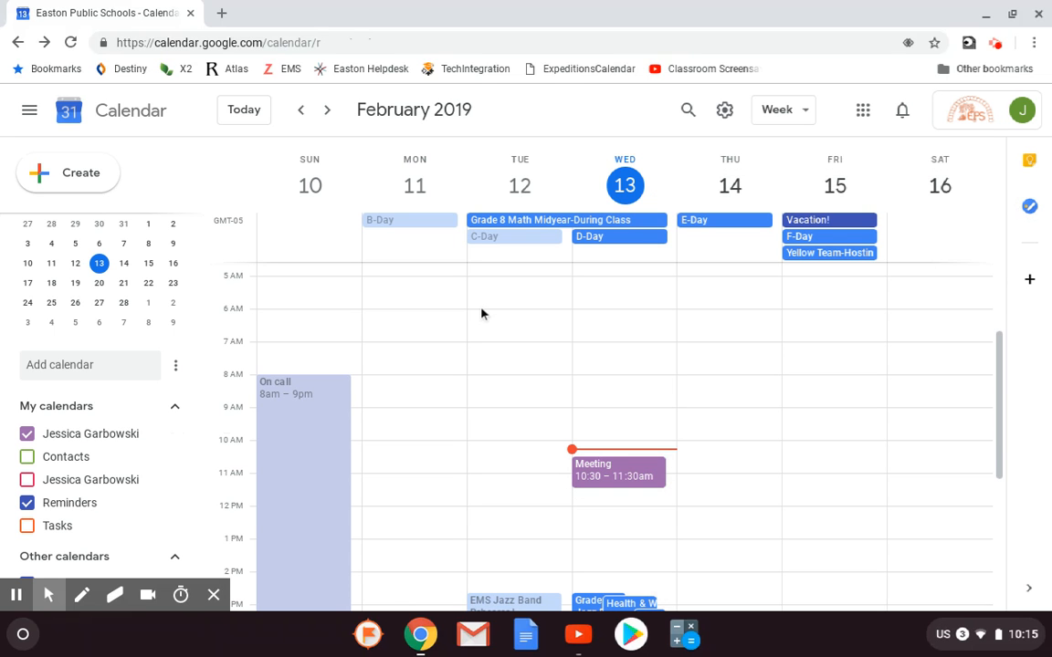
- Review the available calendar views and the weekend and declined-event display options
scroll(87, 324, up, 1)
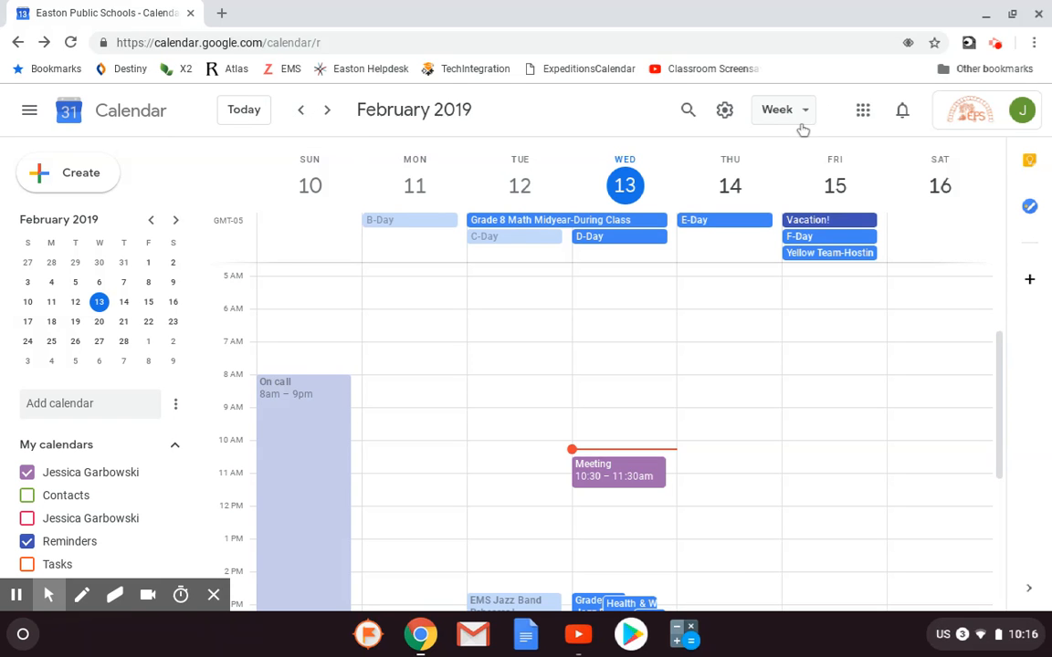
click(769, 125)
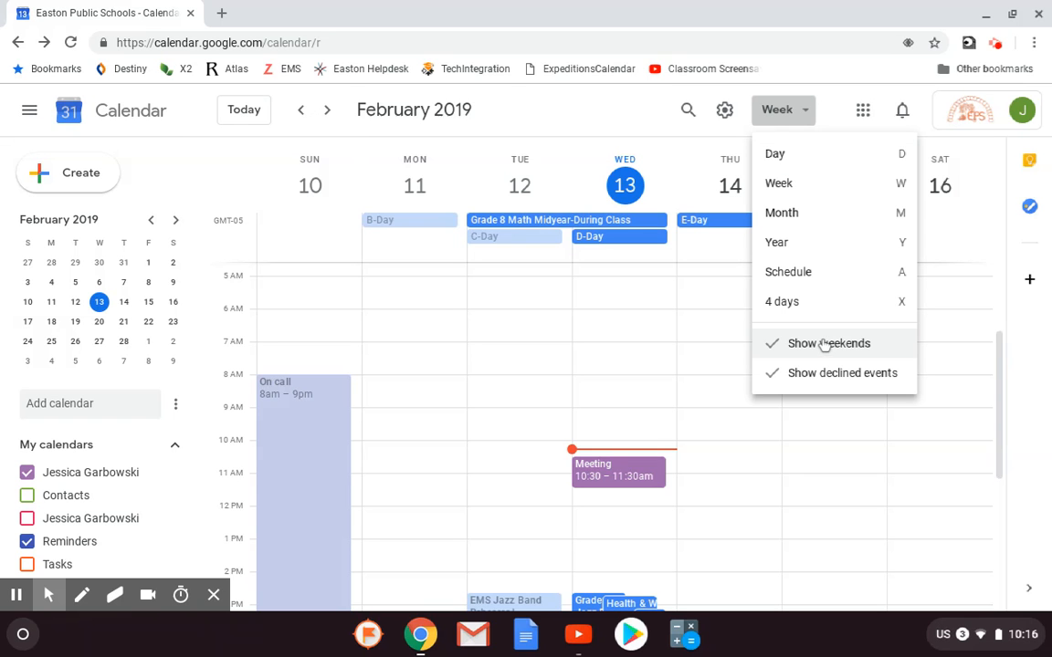
click(774, 110)
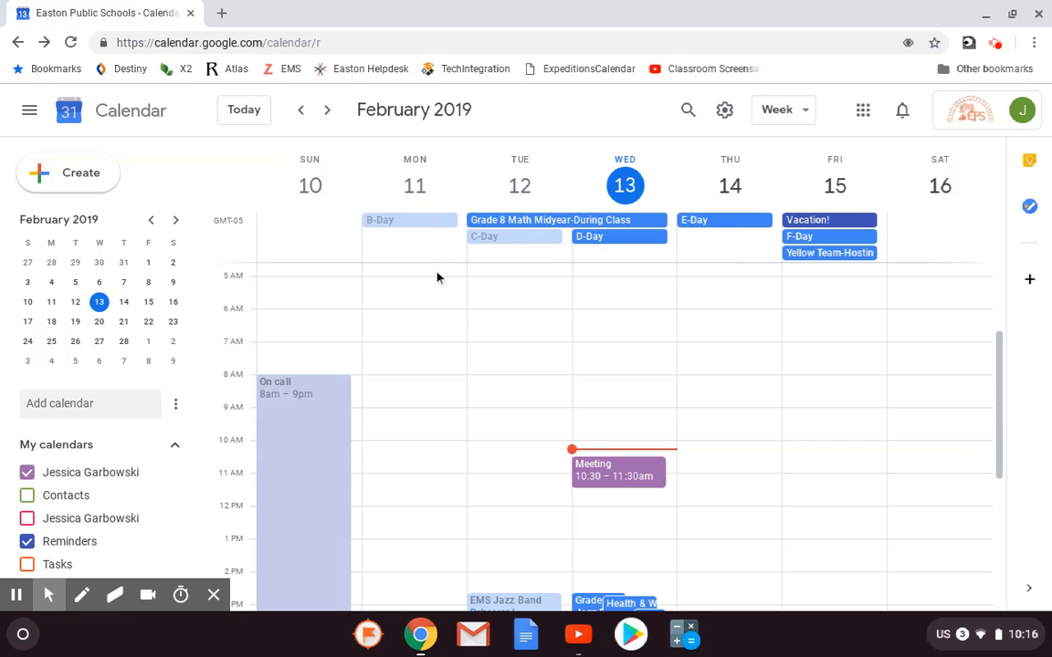
- Show the unchecked personal calendar between Contacts and Reminders, and hide it again
scroll(624, 438, down, 2)
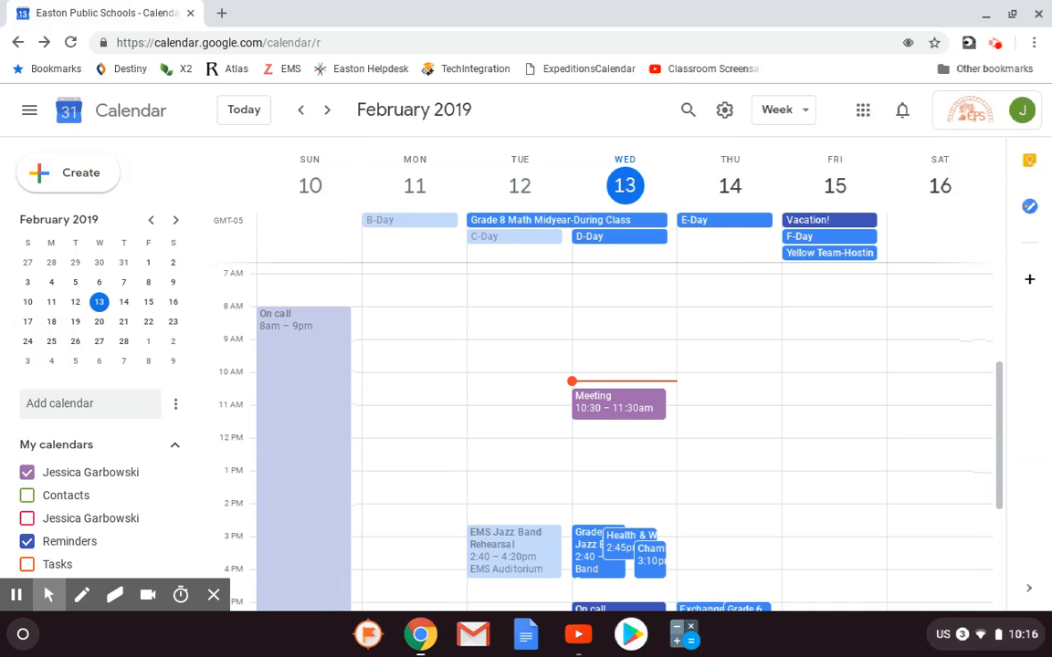
scroll(103, 483, down, 2)
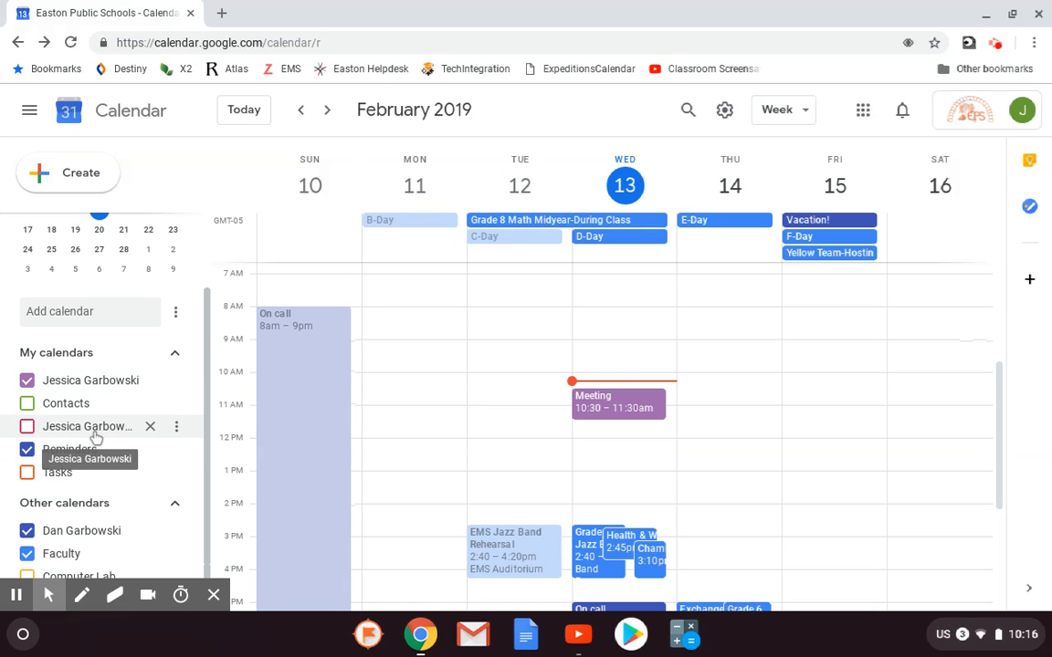
click(26, 426)
click(27, 427)
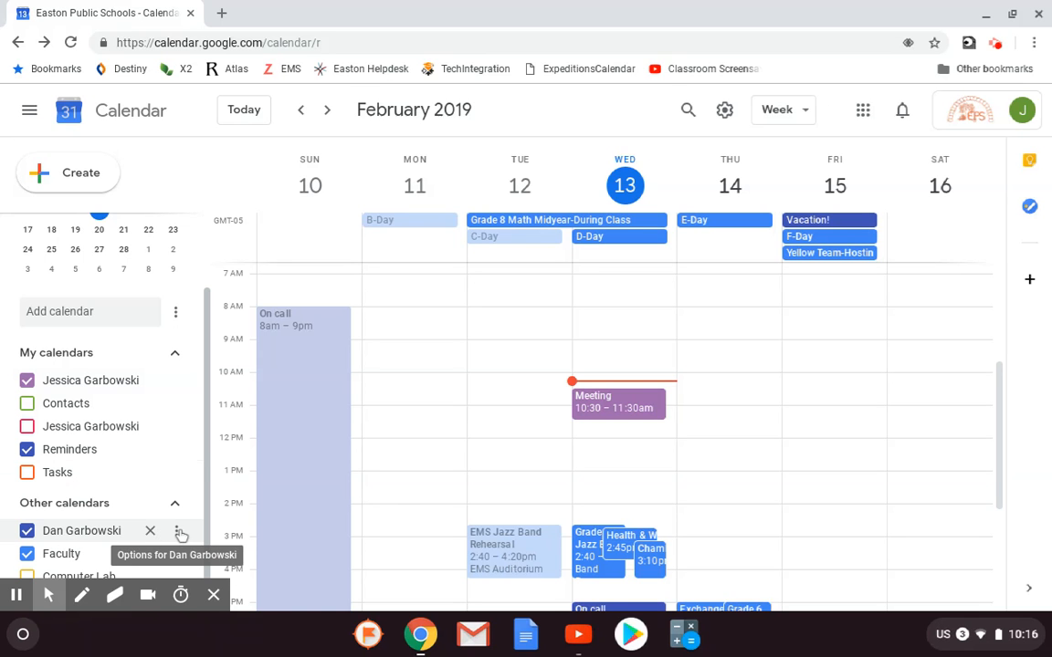
- Change the color of the first calendar under Other calendars to orange and check its events in the week
click(178, 531)
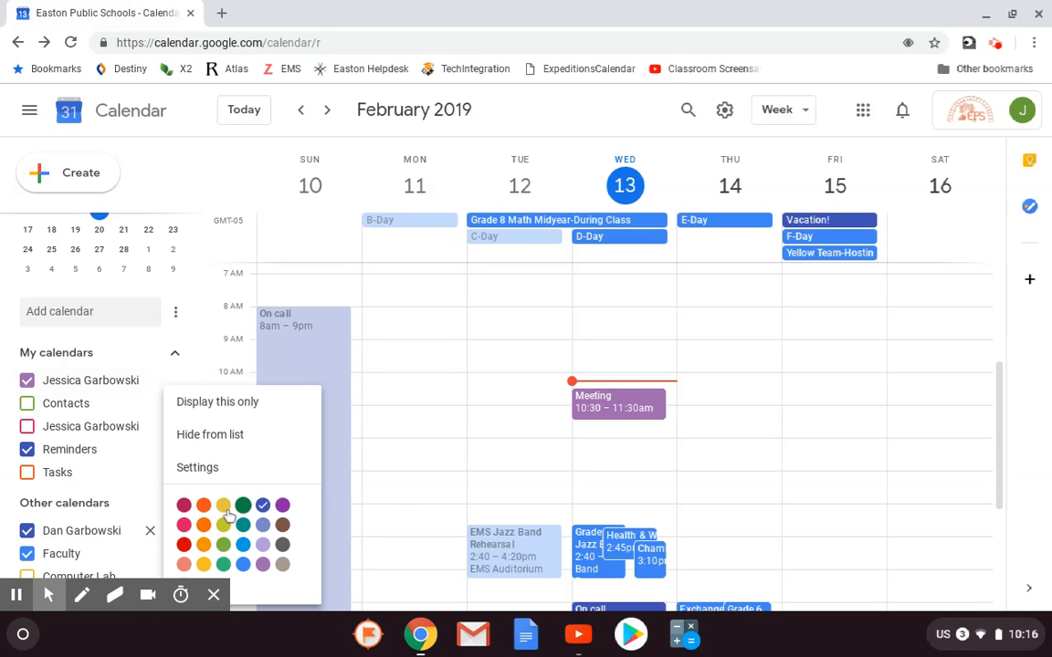
click(203, 507)
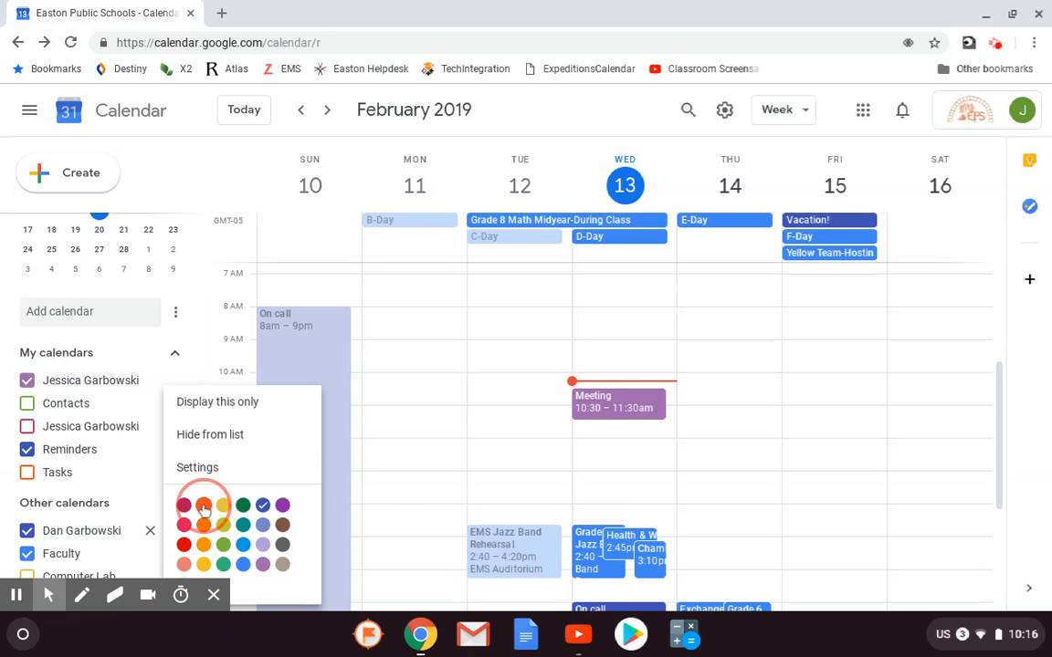
scroll(615, 513, down, 1)
scroll(616, 513, down, 2)
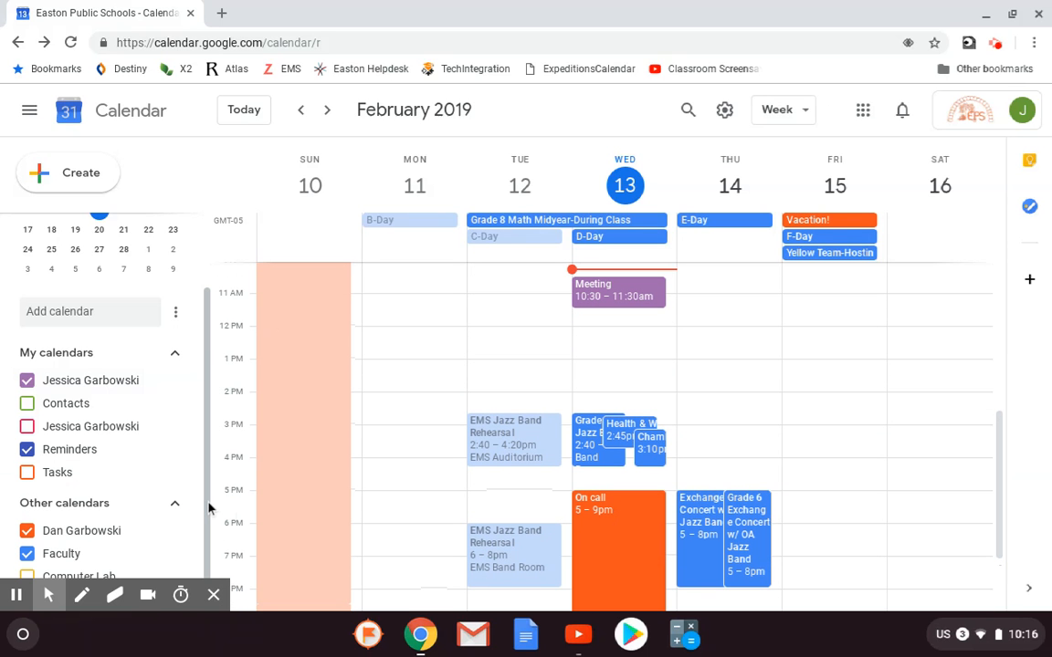
- Look through the calendar settings, including the general sections and the per-calendar settings, and return to the calendar
click(724, 110)
click(735, 151)
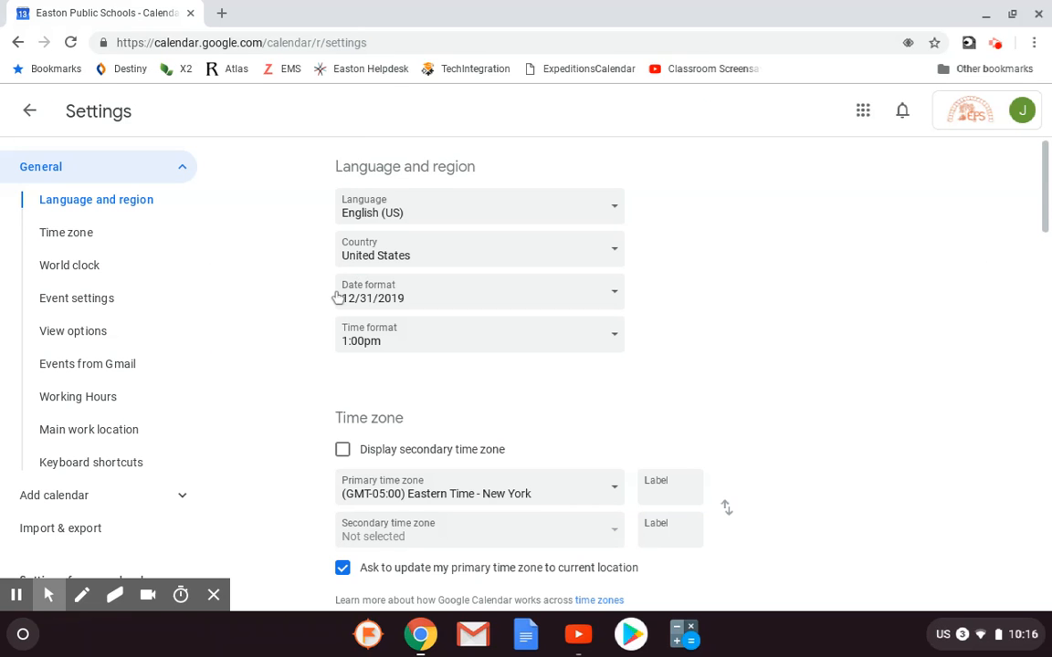
scroll(338, 299, down, 1)
scroll(147, 527, down, 3)
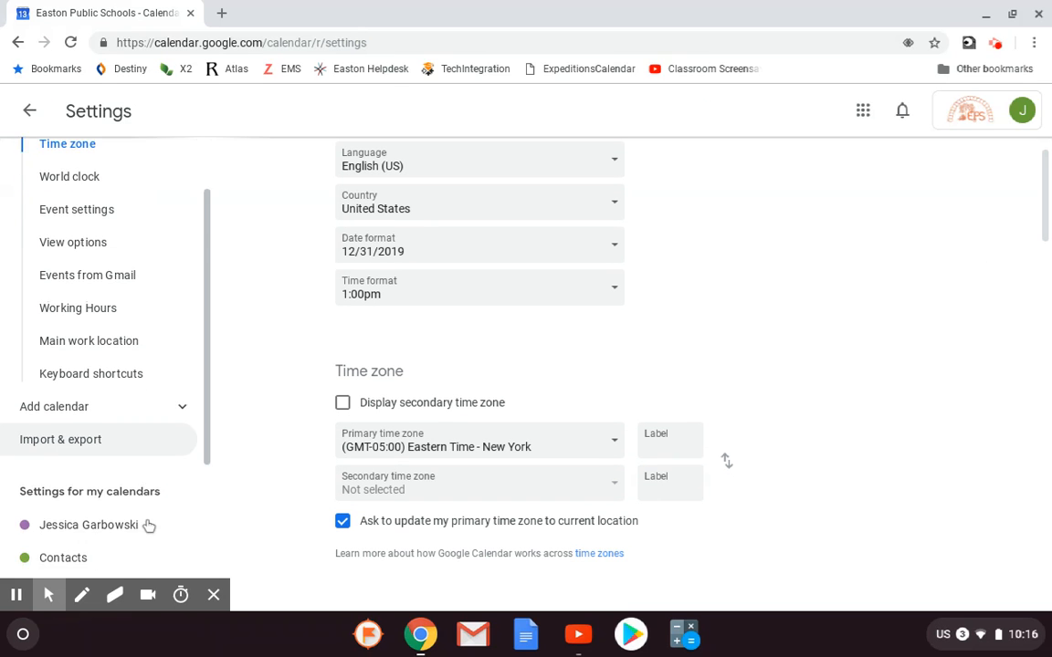
scroll(148, 526, down, 4)
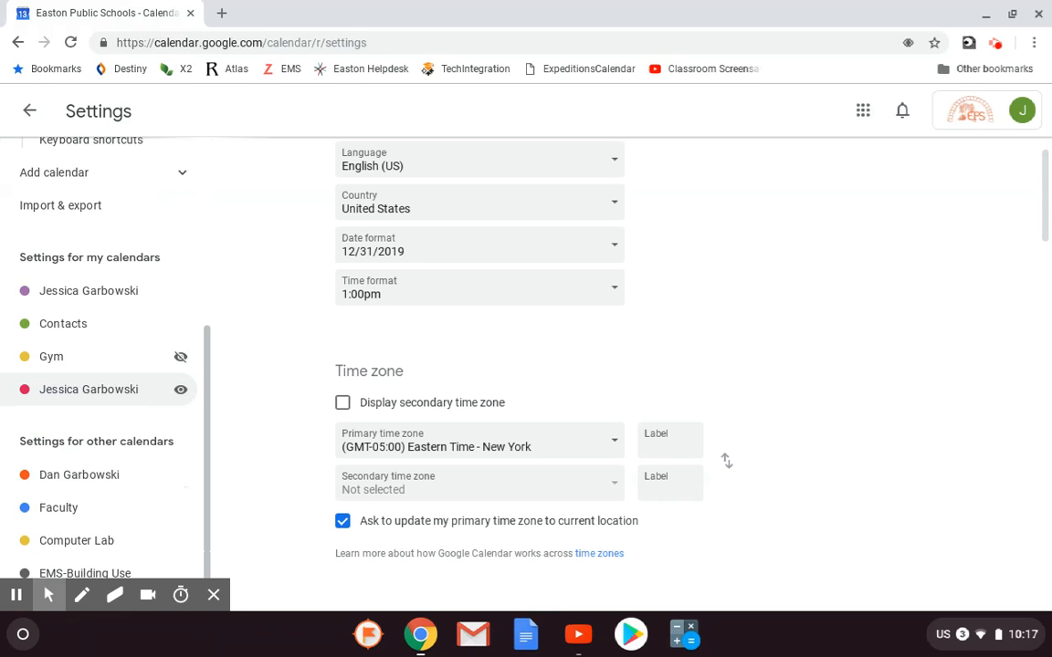
scroll(59, 333, up, 7)
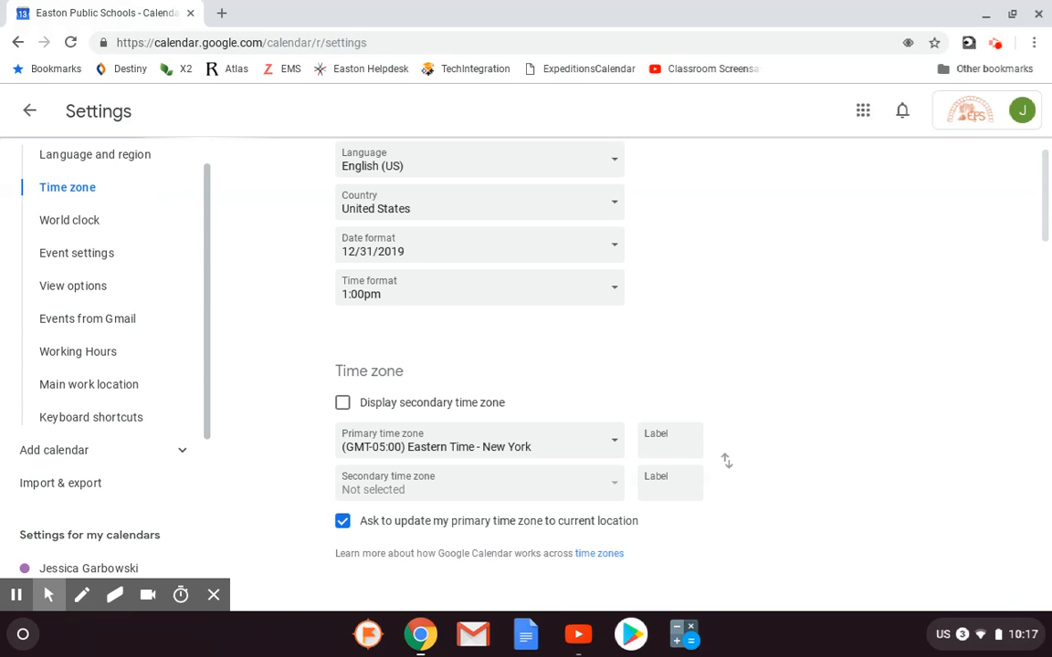
click(27, 114)
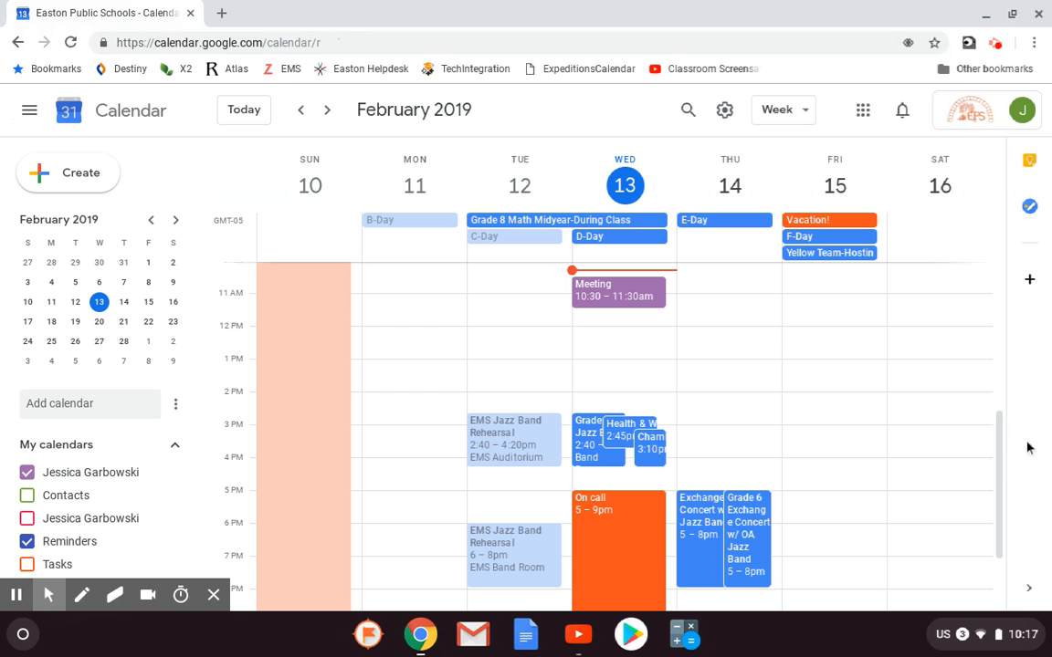
- View the Keep notes alongside the calendar and close them again
click(1029, 165)
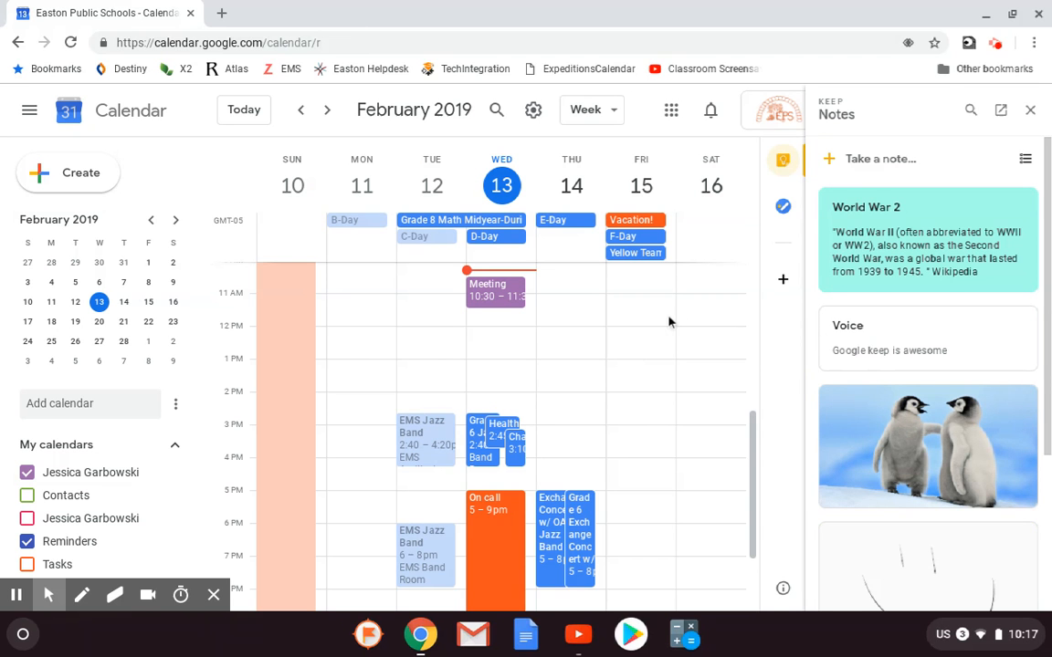
click(782, 159)
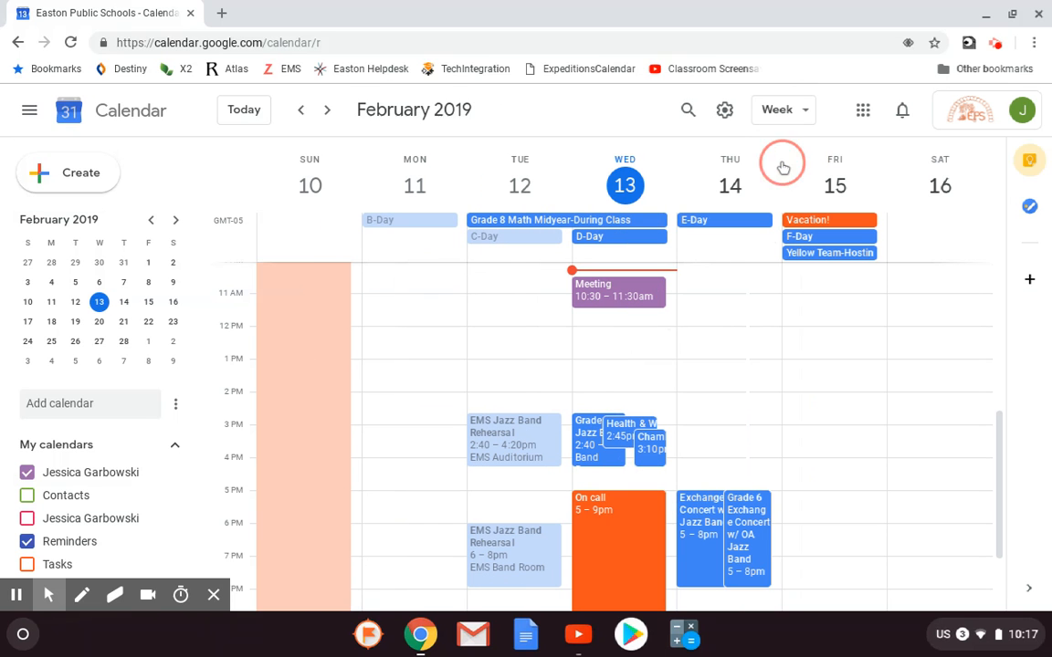